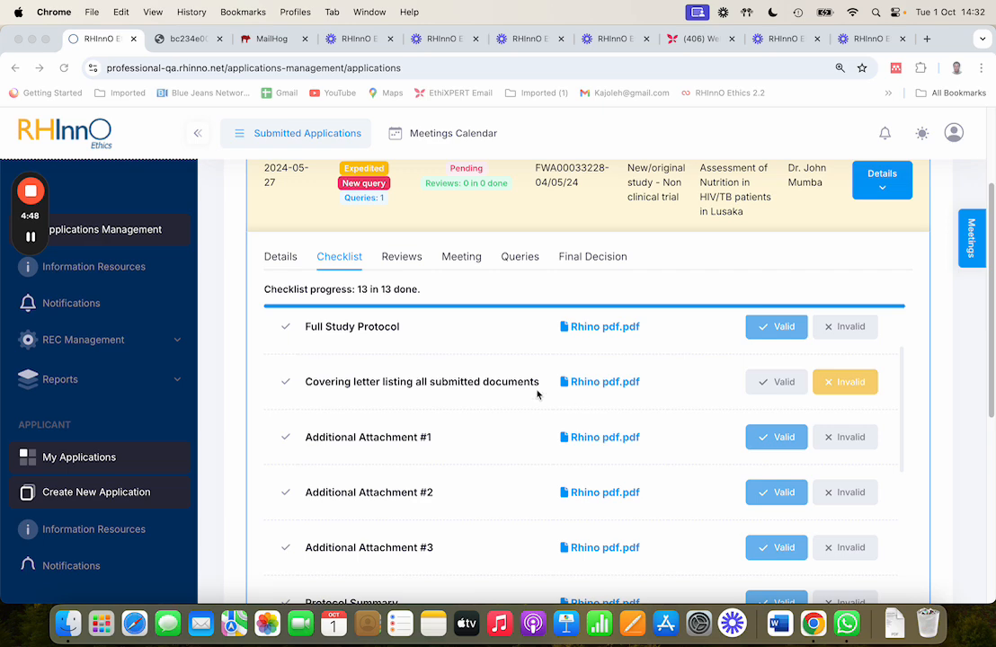
- Open the application's queries and send the message "please submit the missing document" to the applicant
{"action": "scroll", "coordinate": [490, 386], "scroll_direction": "up", "scroll_amount": 1}
{"action": "scroll", "coordinate": [482, 384], "scroll_direction": "up", "scroll_amount": 5}
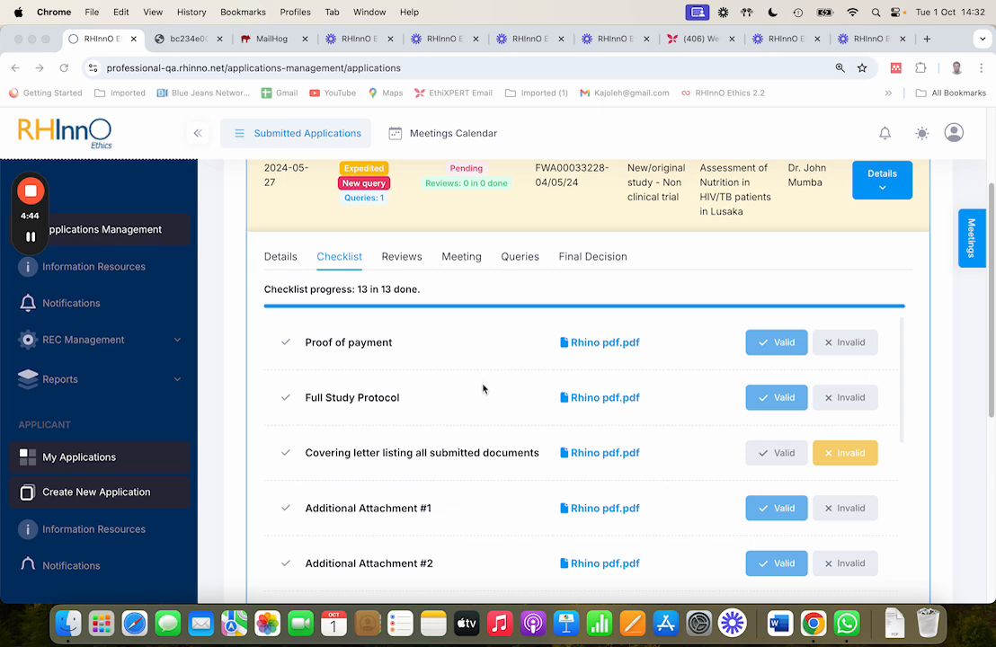
{"action": "left_click", "coordinate": [515, 263]}
{"action": "scroll", "coordinate": [389, 470], "scroll_direction": "down", "scroll_amount": 4}
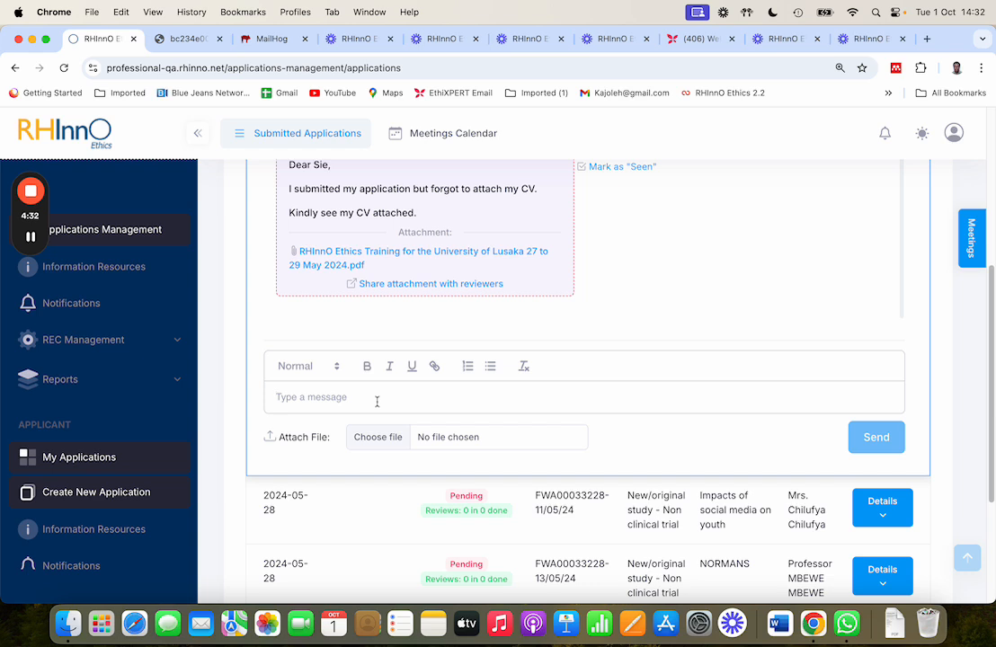
{"action": "type", "text": "a"}
{"action": "key", "text": "BackSpace"}
{"action": "type", "text": "pl"}
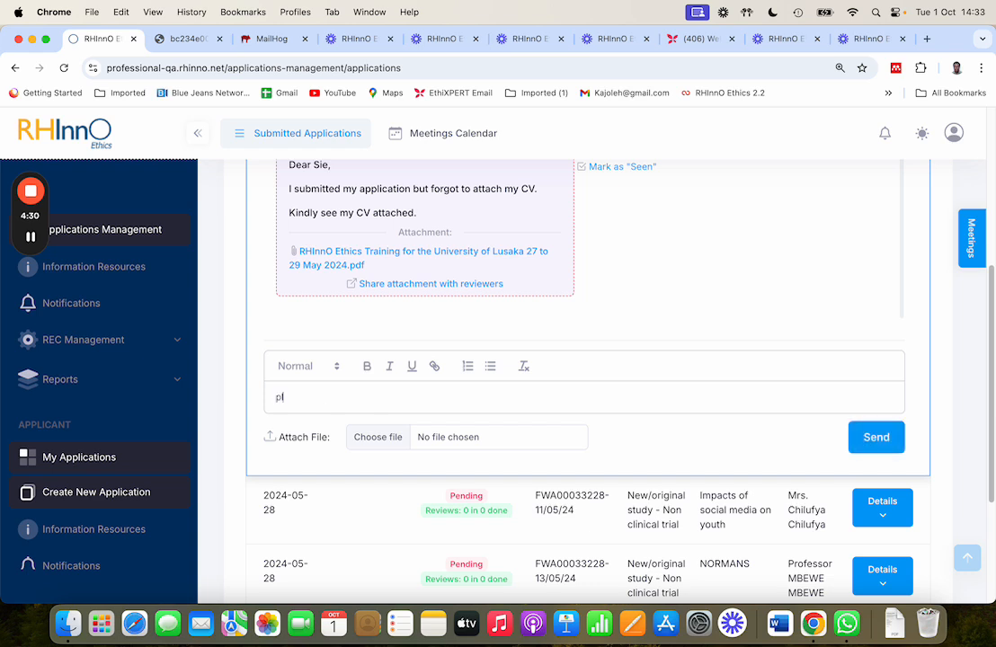
{"action": "type", "text": "ease submit the missing document"}
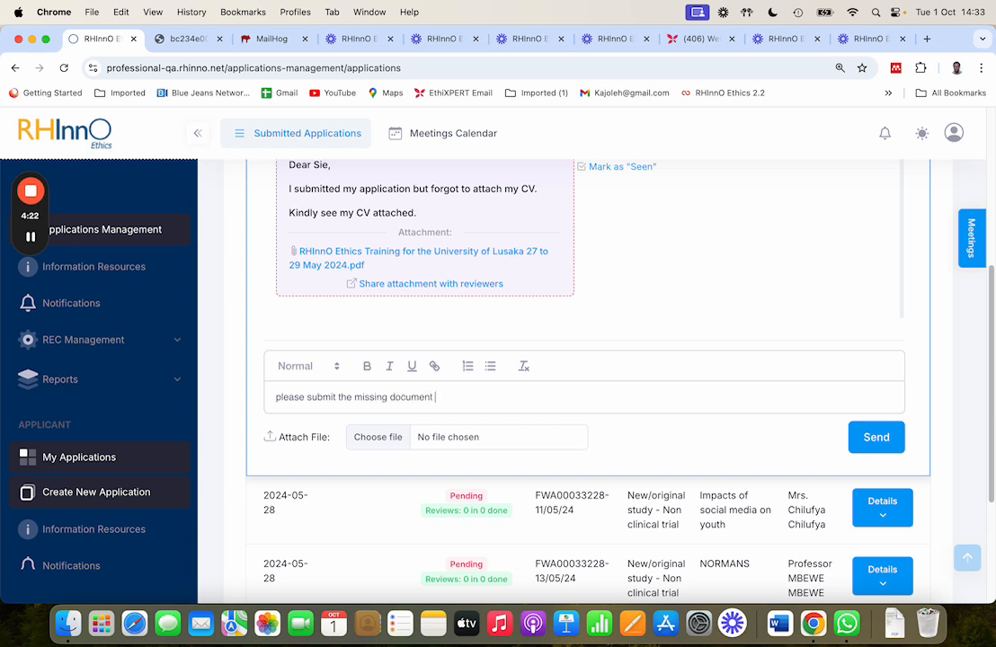
{"action": "left_click", "coordinate": [871, 436]}
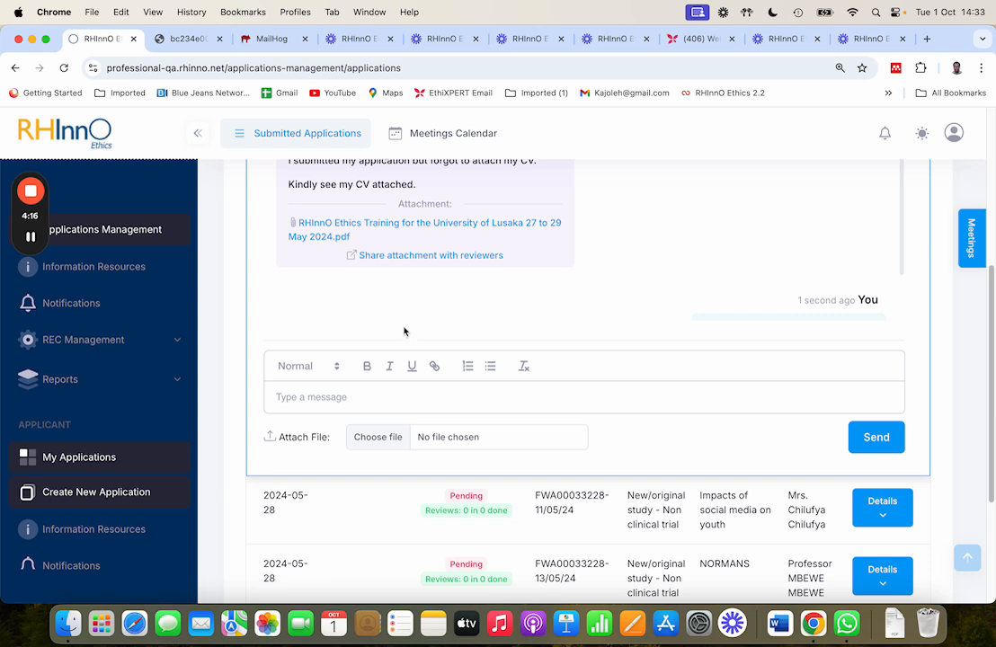
- Try to share the applicant's query attachment with reviewers, then close the sharing dialog
{"action": "scroll", "coordinate": [407, 325], "scroll_direction": "up", "scroll_amount": 2}
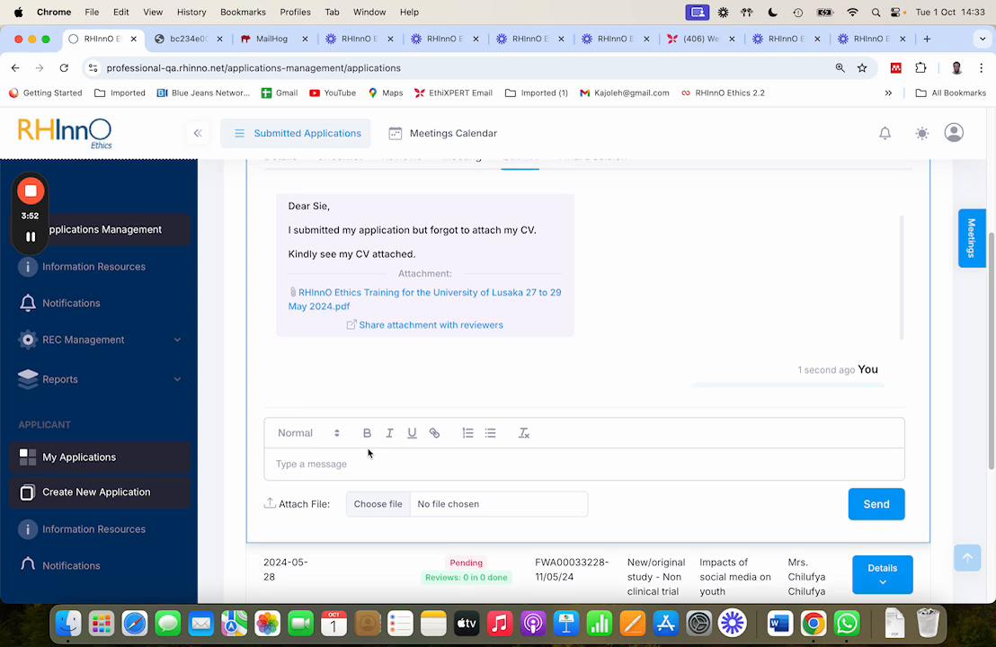
{"action": "scroll", "coordinate": [367, 456], "scroll_direction": "up", "scroll_amount": 5}
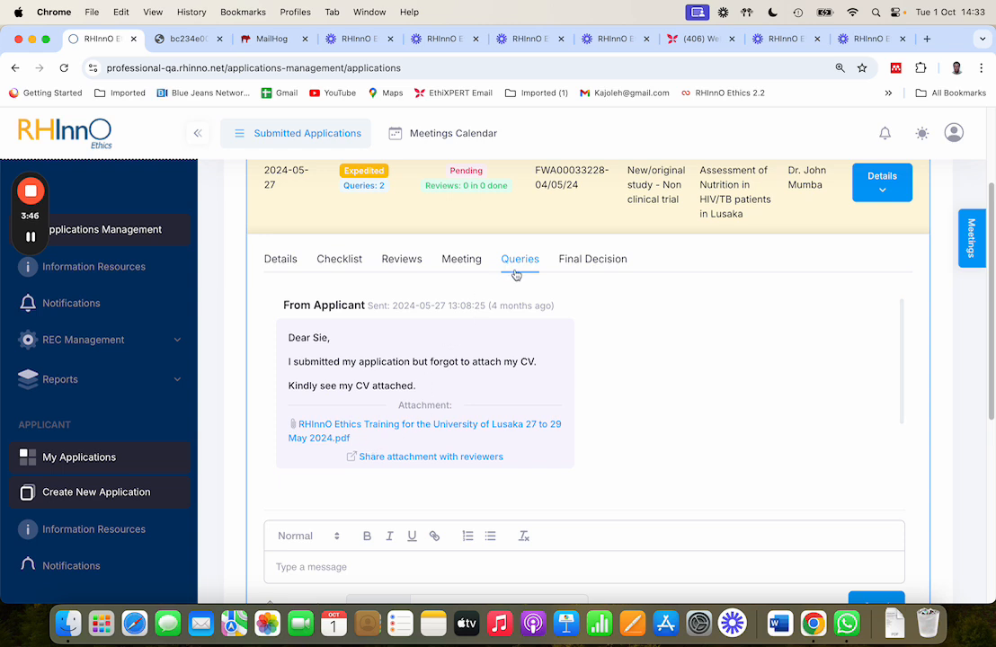
{"action": "scroll", "coordinate": [443, 346], "scroll_direction": "down", "scroll_amount": 1}
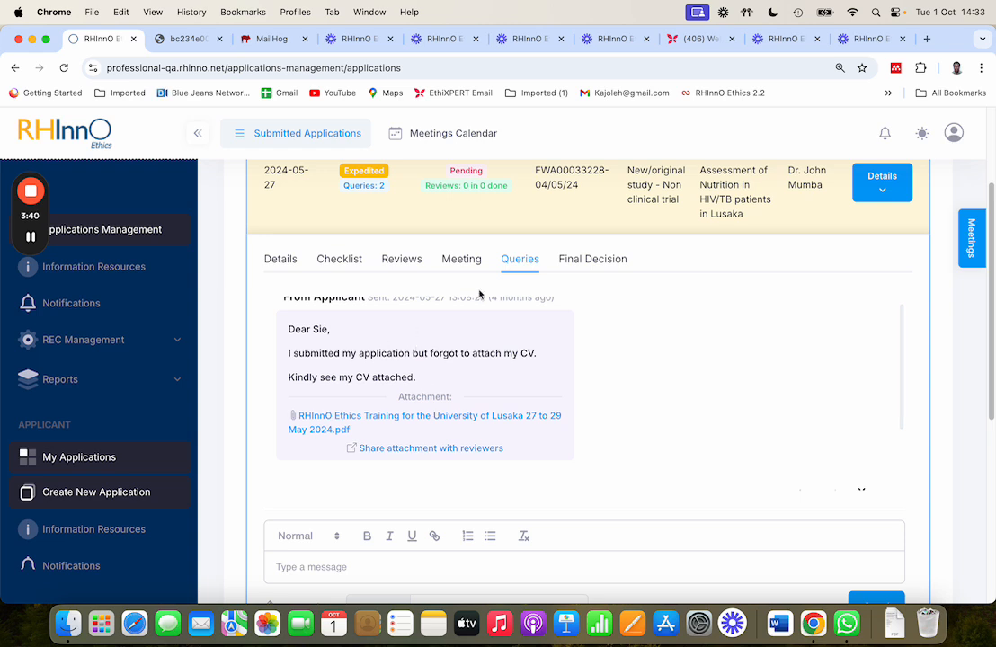
{"action": "scroll", "coordinate": [391, 340], "scroll_direction": "up", "scroll_amount": 1}
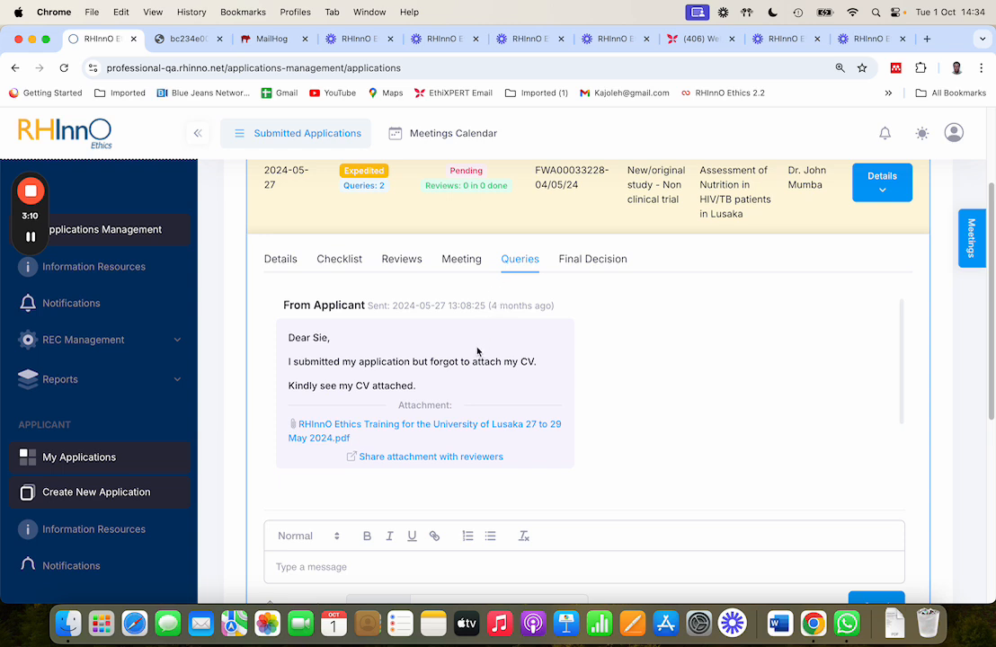
{"action": "left_click", "coordinate": [384, 459]}
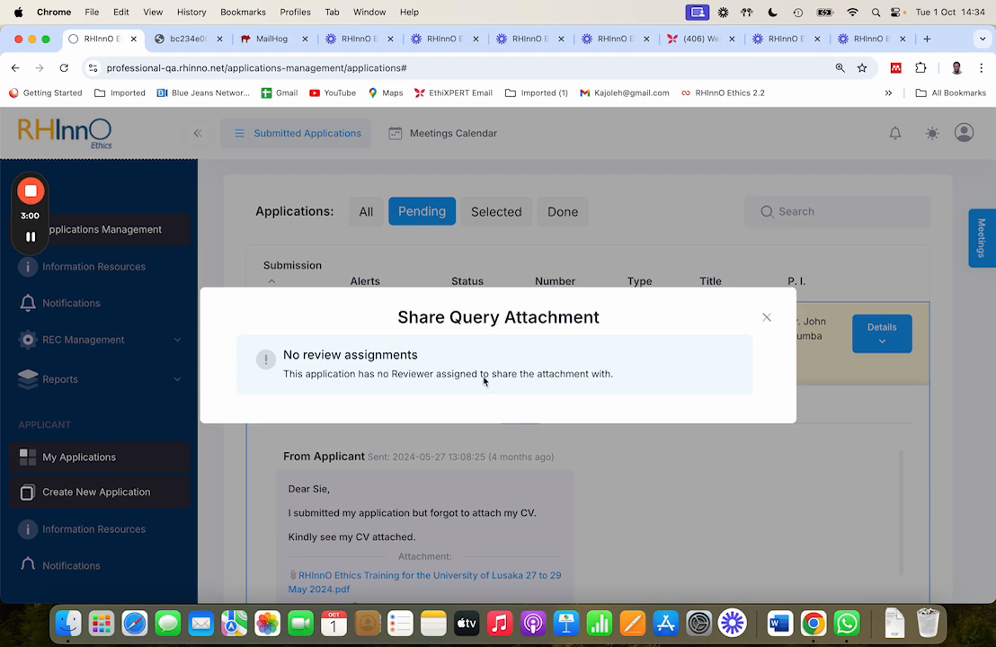
{"action": "left_click", "coordinate": [766, 317]}
{"action": "scroll", "coordinate": [392, 476], "scroll_direction": "down", "scroll_amount": 3}
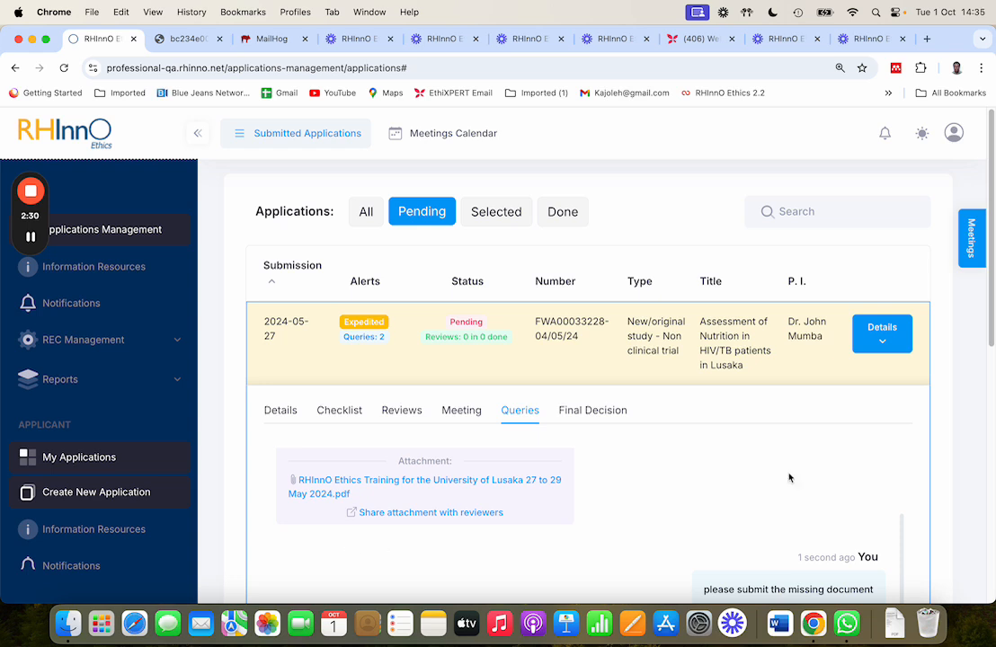
- Inspect the application's reviews and checklist sections
{"action": "left_click", "coordinate": [393, 416]}
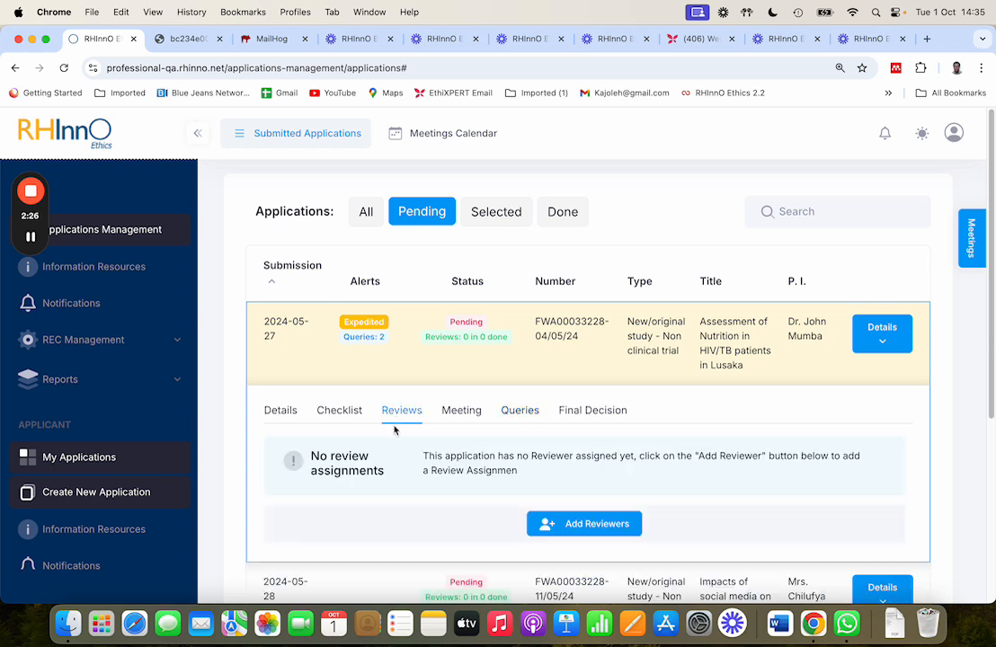
{"action": "left_click", "coordinate": [333, 417]}
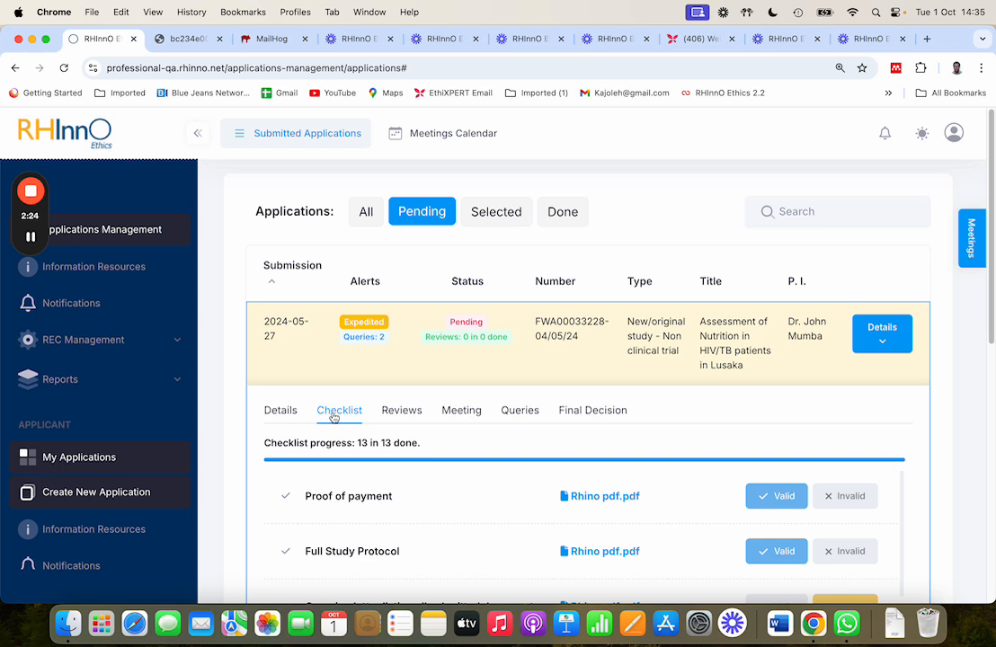
{"action": "scroll", "coordinate": [674, 568], "scroll_direction": "down", "scroll_amount": 3}
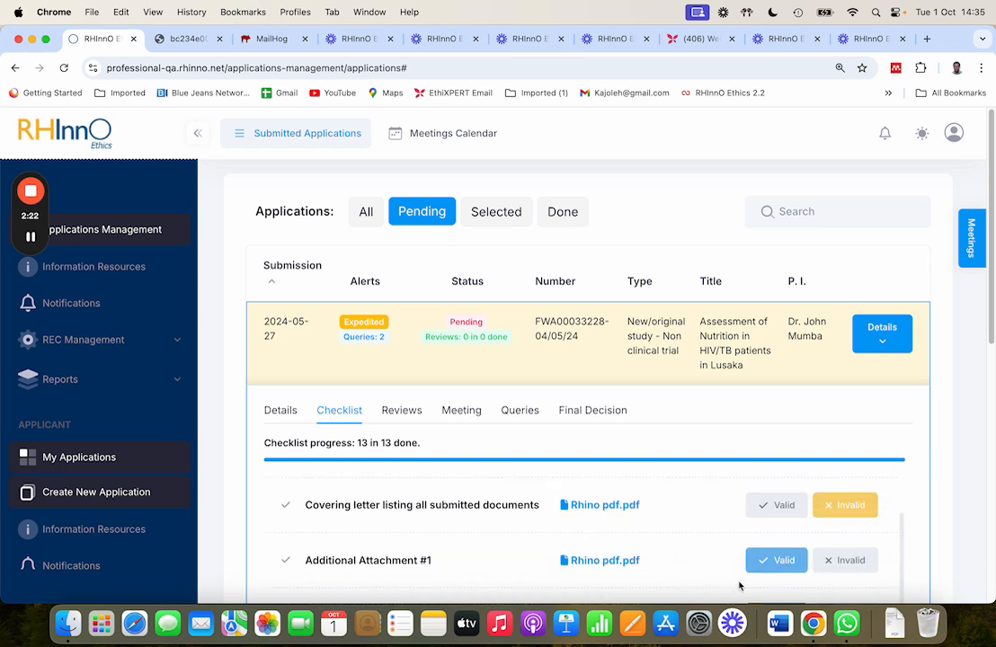
{"action": "scroll", "coordinate": [526, 471], "scroll_direction": "up", "scroll_amount": 3}
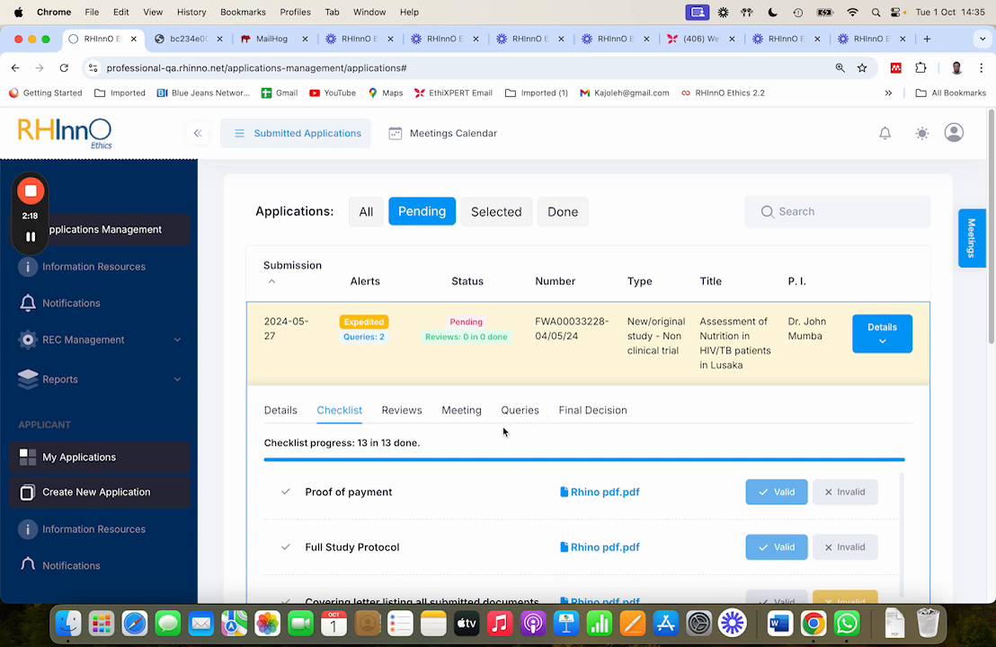
- Add the Health sciences internal reviewer from page 3 of the reviewer list to the application's review assignments
{"action": "left_click", "coordinate": [413, 416]}
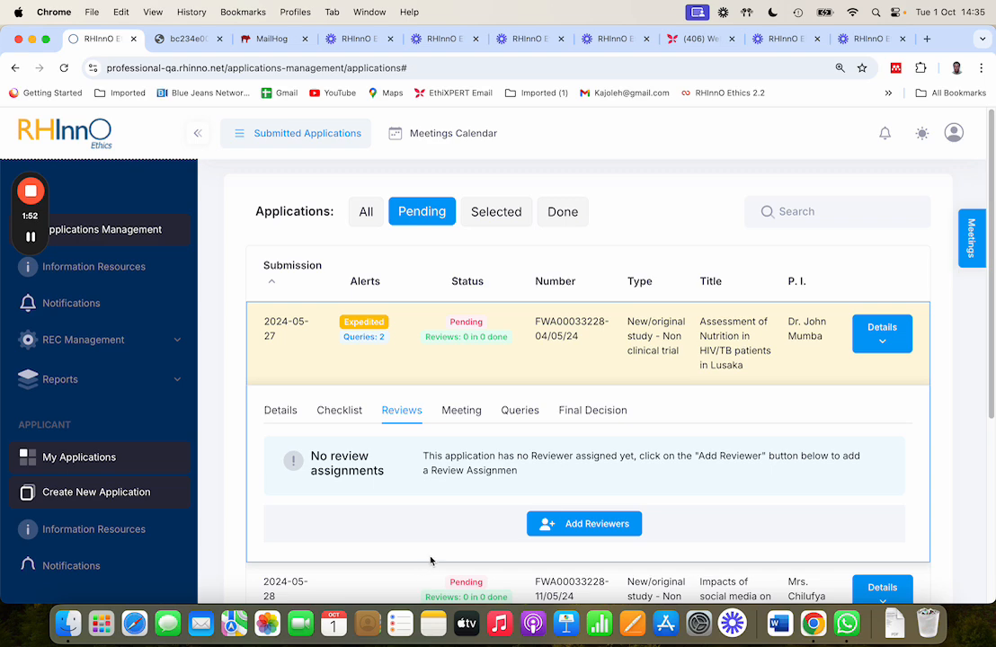
{"action": "left_click", "coordinate": [578, 524]}
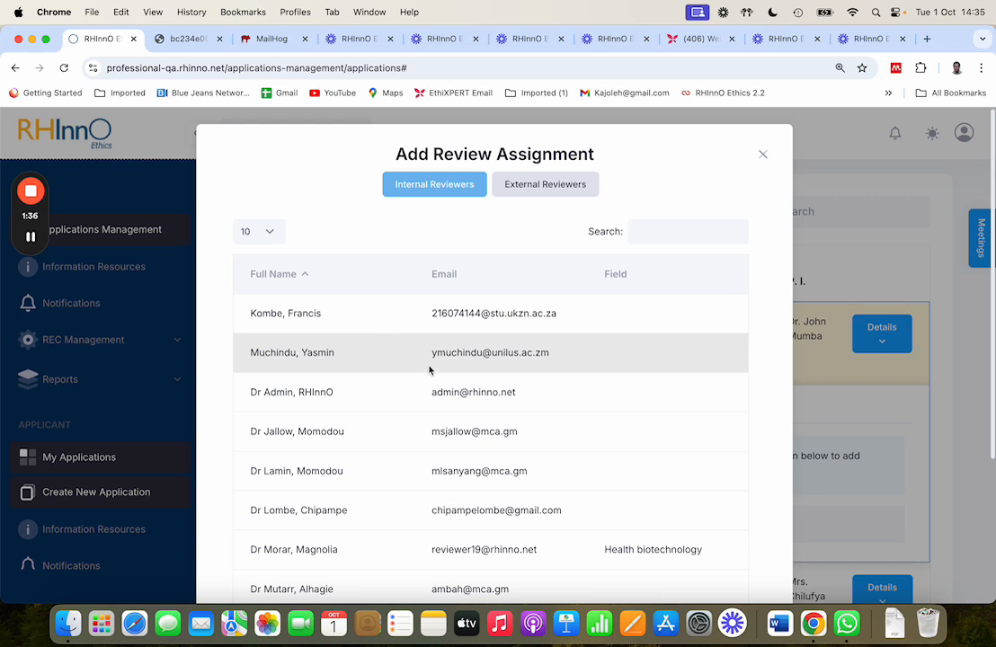
{"action": "left_click", "coordinate": [351, 322]}
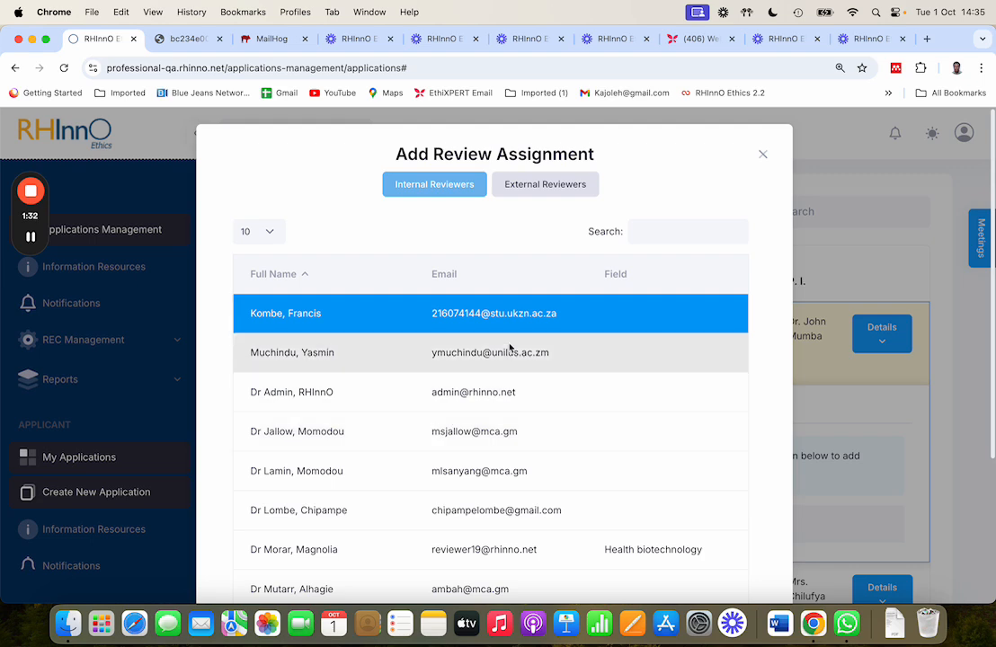
{"action": "scroll", "coordinate": [540, 468], "scroll_direction": "down", "scroll_amount": 5}
{"action": "left_click", "coordinate": [706, 511]}
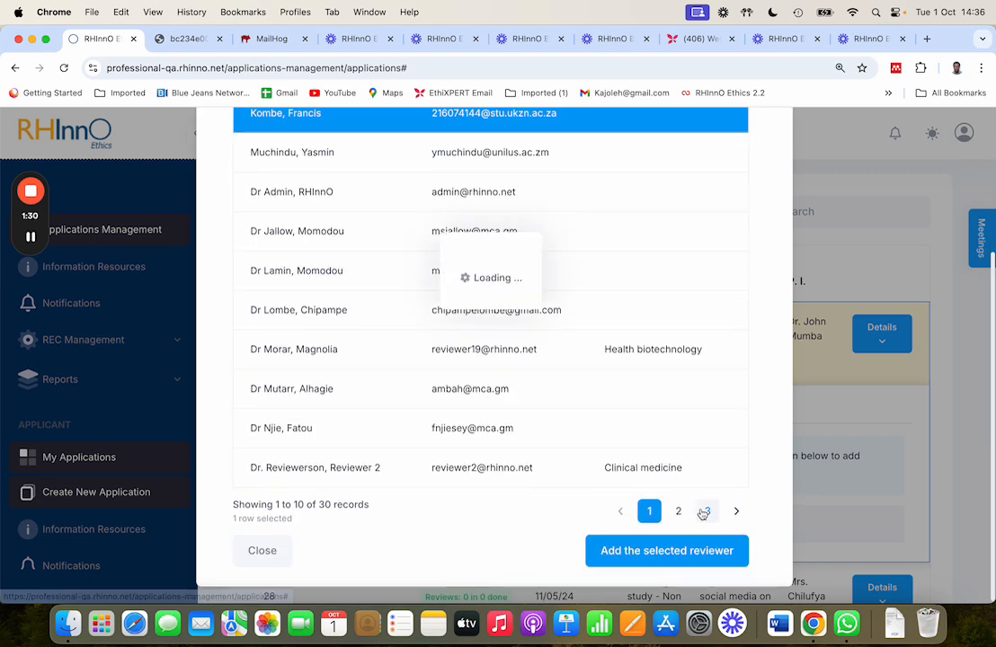
{"action": "left_click", "coordinate": [446, 484]}
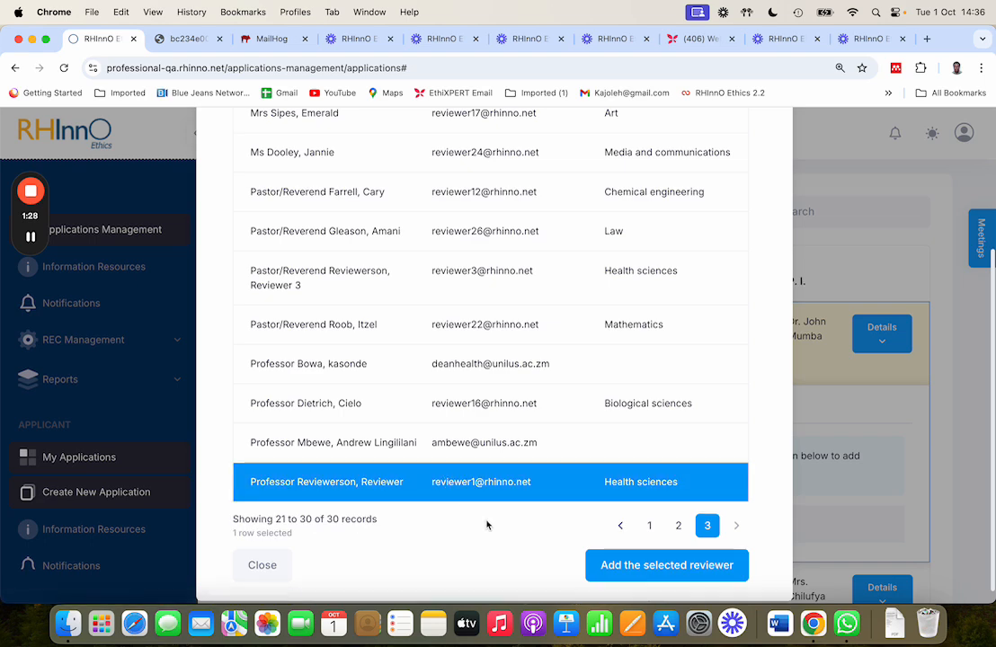
{"action": "left_click", "coordinate": [669, 570]}
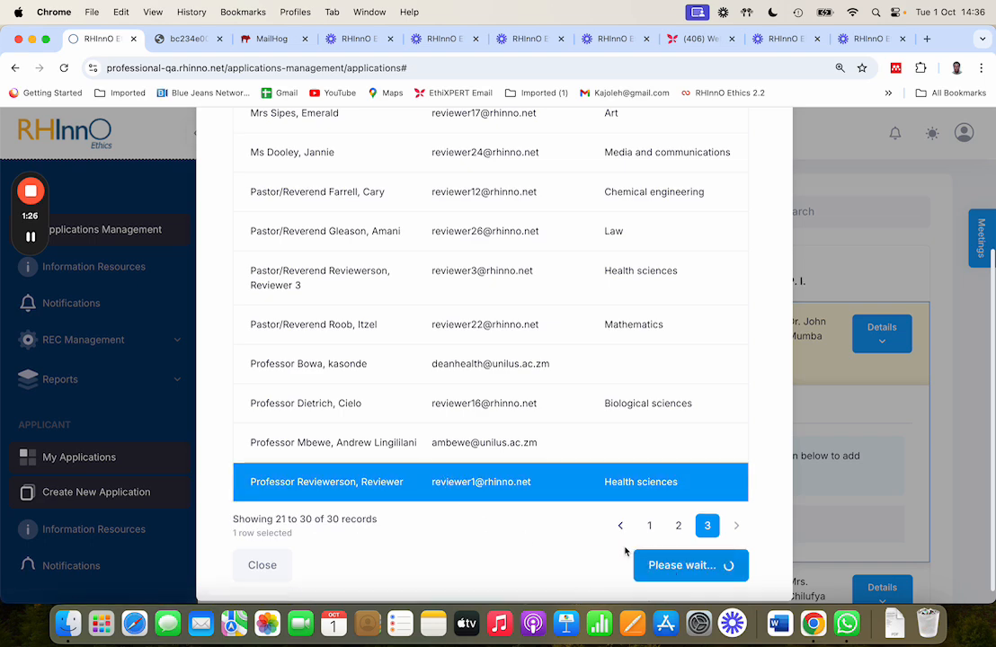
- Send the review assignment invitation to the added reviewer, confirm it, and mark that reviewer as primary
{"action": "scroll", "coordinate": [479, 497], "scroll_direction": "down", "scroll_amount": 3}
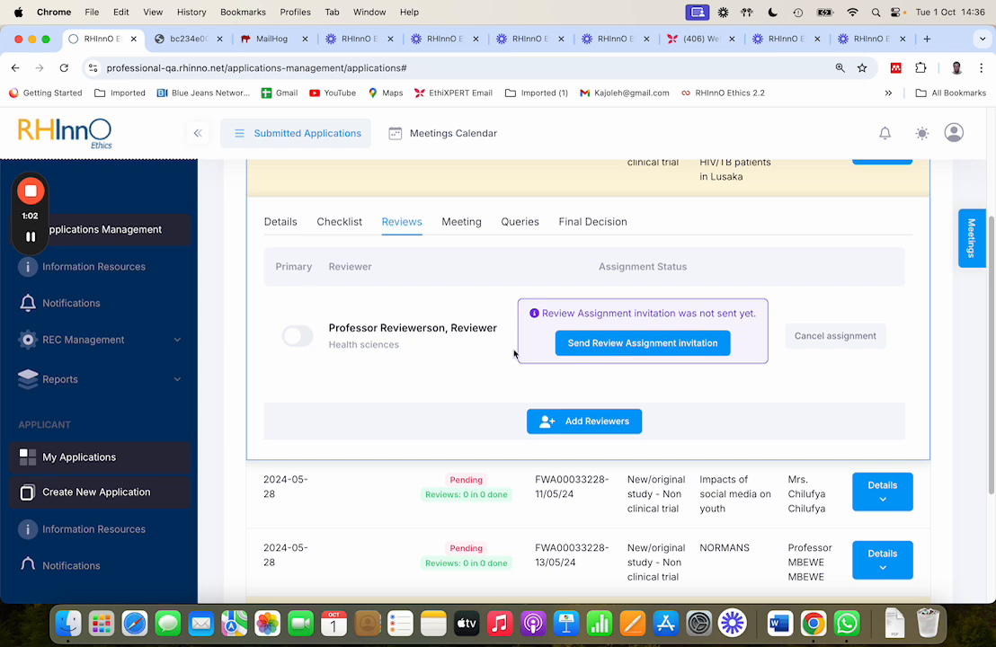
{"action": "left_click", "coordinate": [605, 345]}
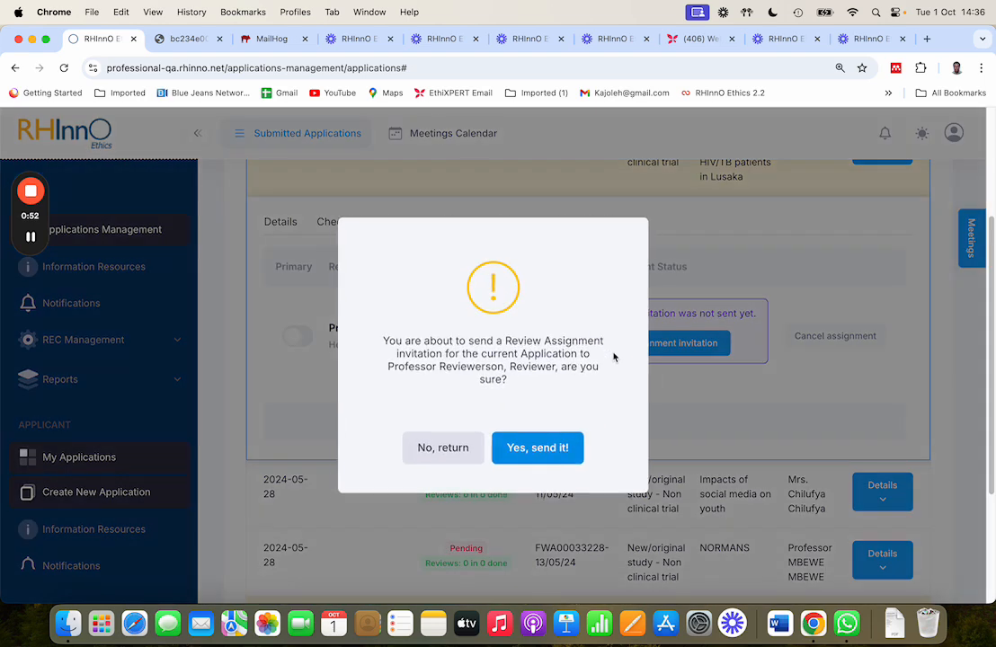
{"action": "left_click", "coordinate": [524, 456]}
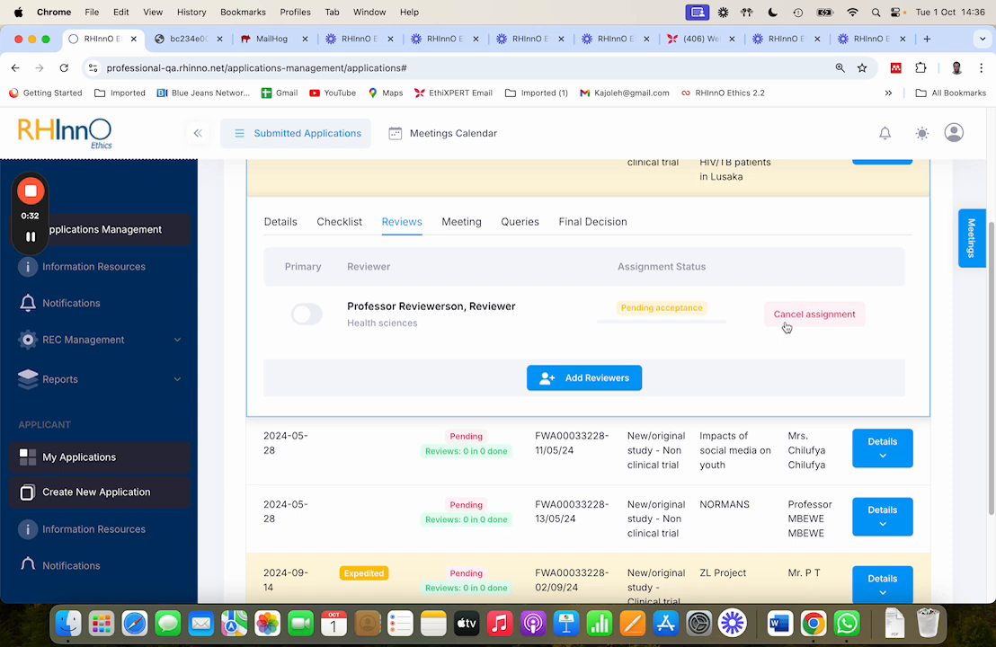
{"action": "left_click", "coordinate": [304, 317]}
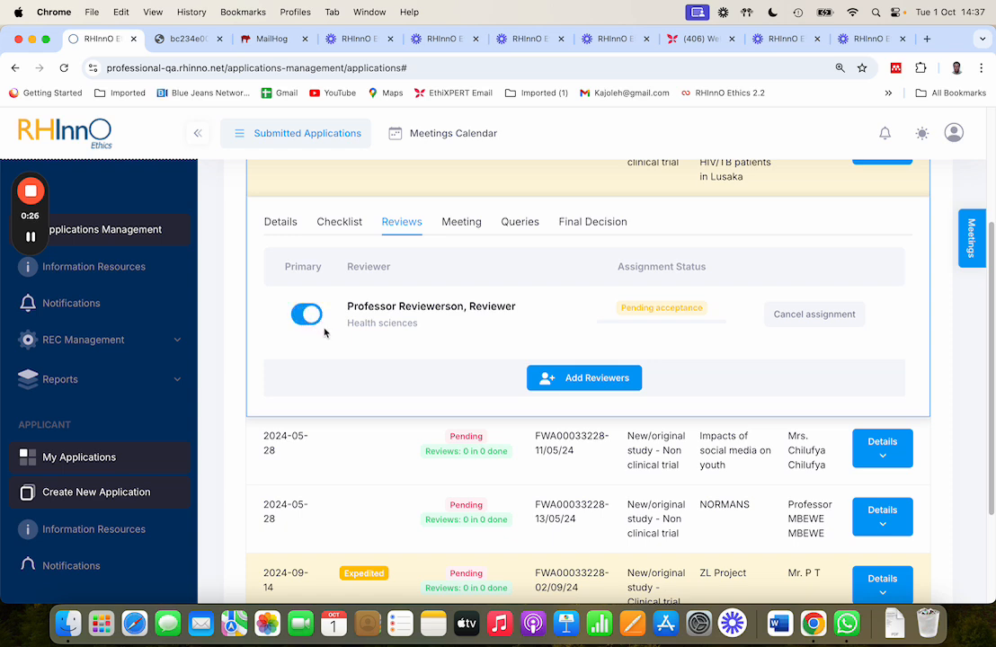